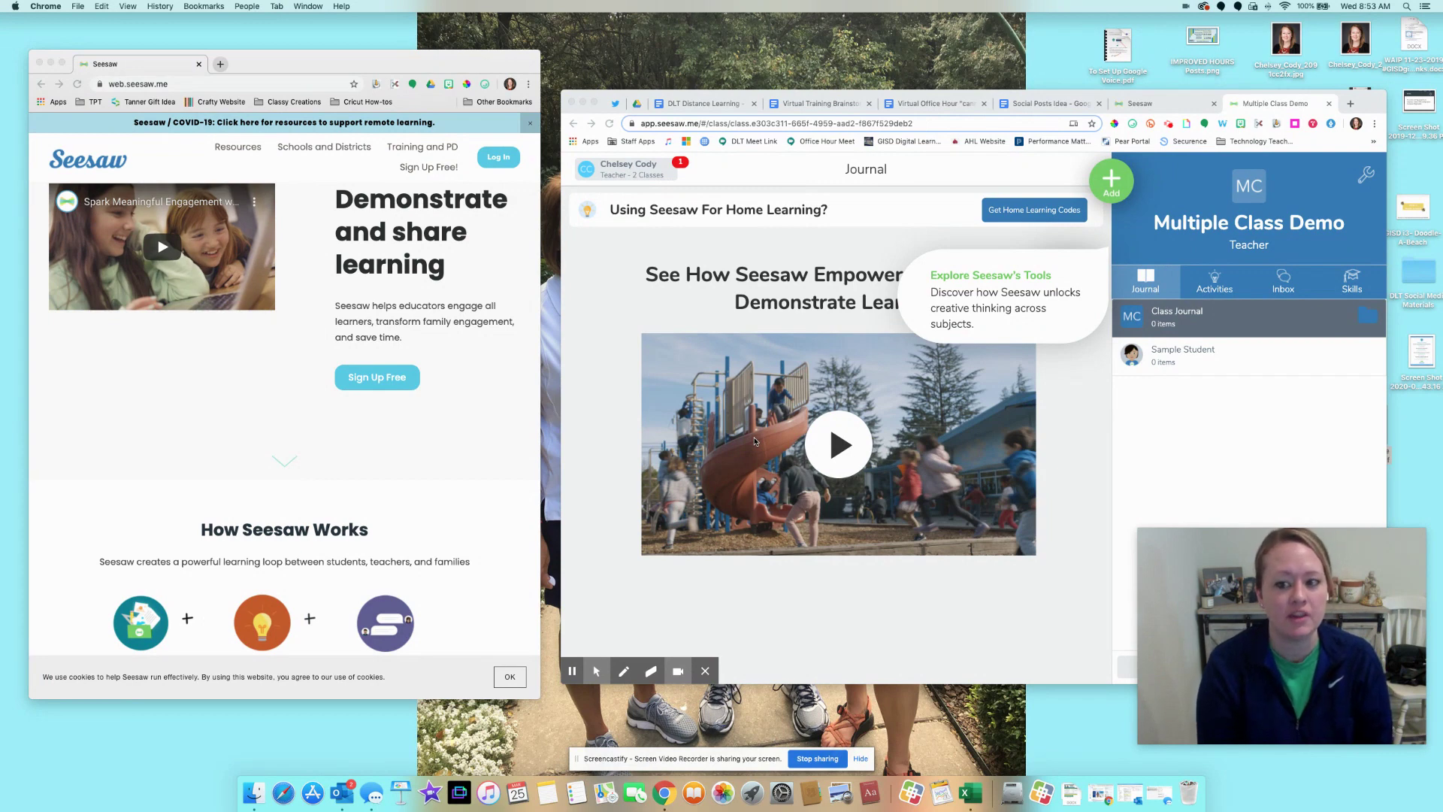
Shrink the teacher's Multiple Class Demo window and place it right of the Seesaw homepage window.
left_click_drag(1337, 103, 1337, 29)
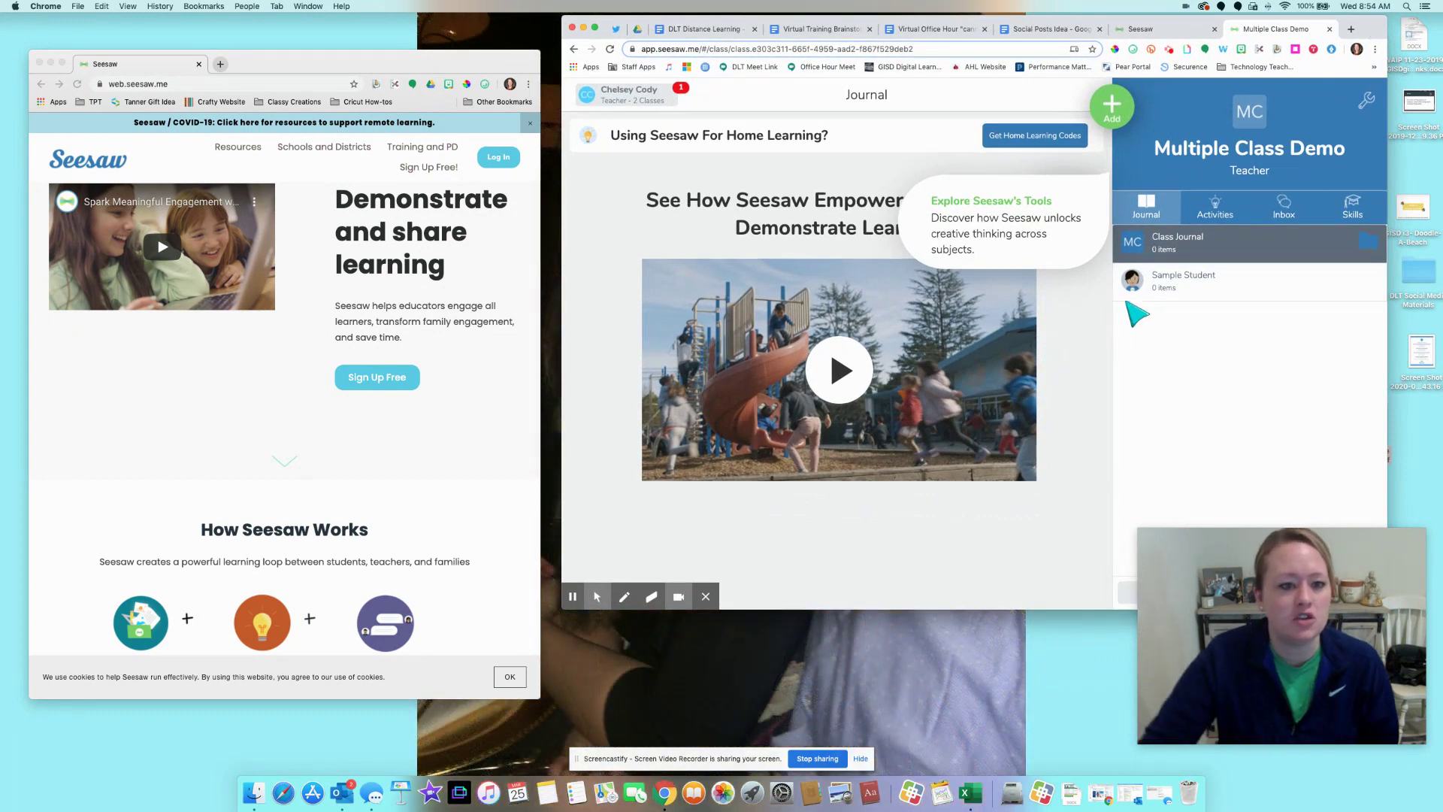
left_click_drag(517, 67, 508, 40)
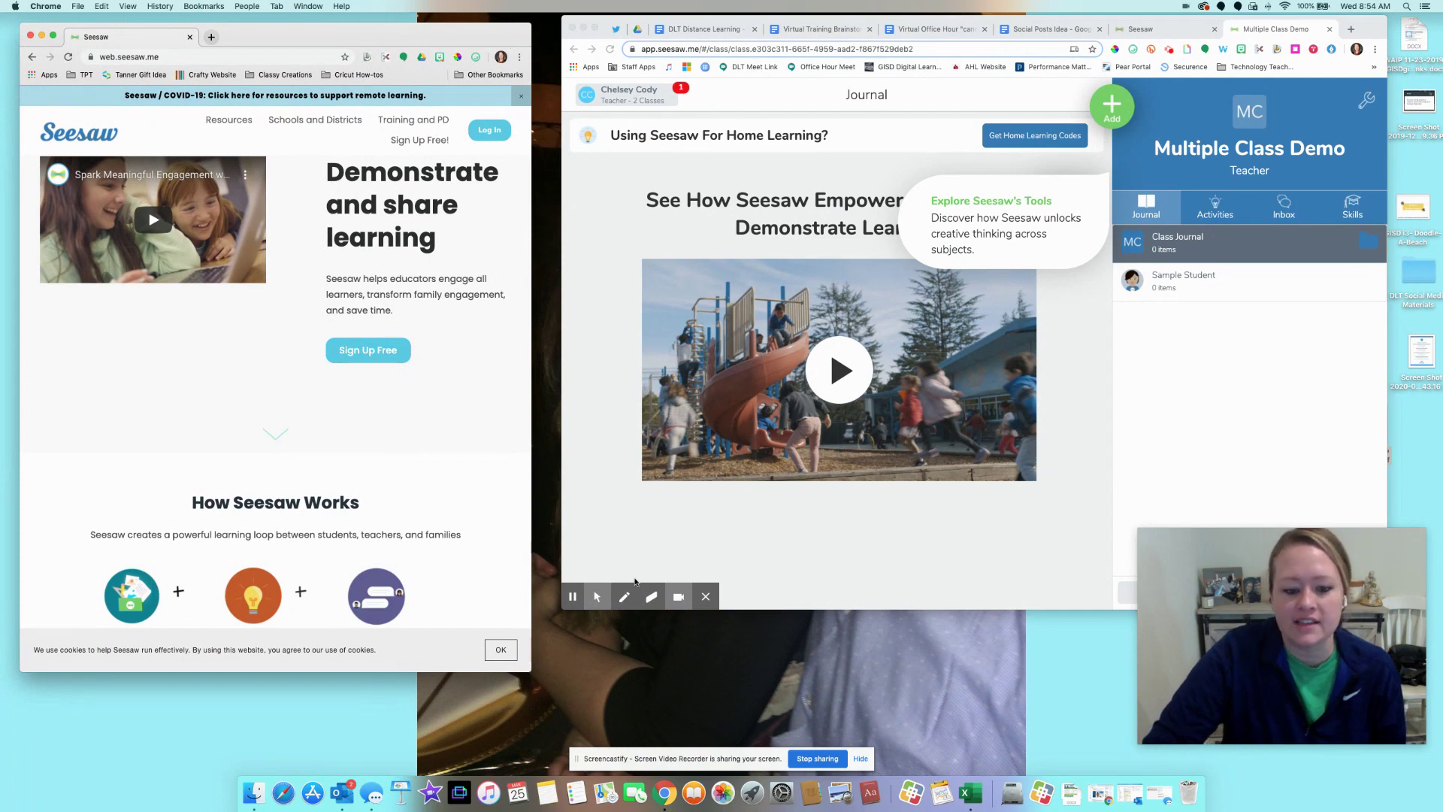
left_click_drag(1342, 21, 976, 63)
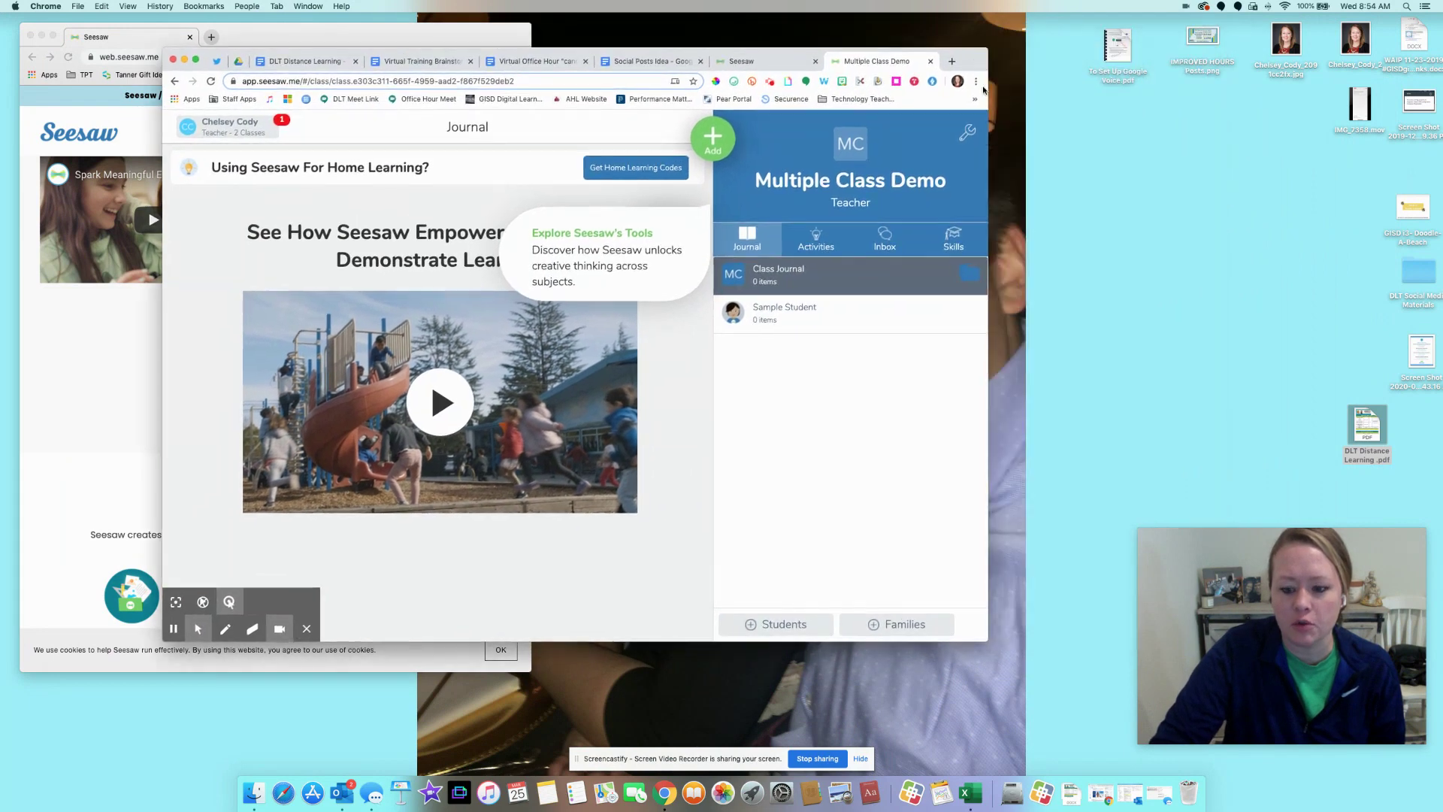
left_click_drag(962, 625, 877, 523)
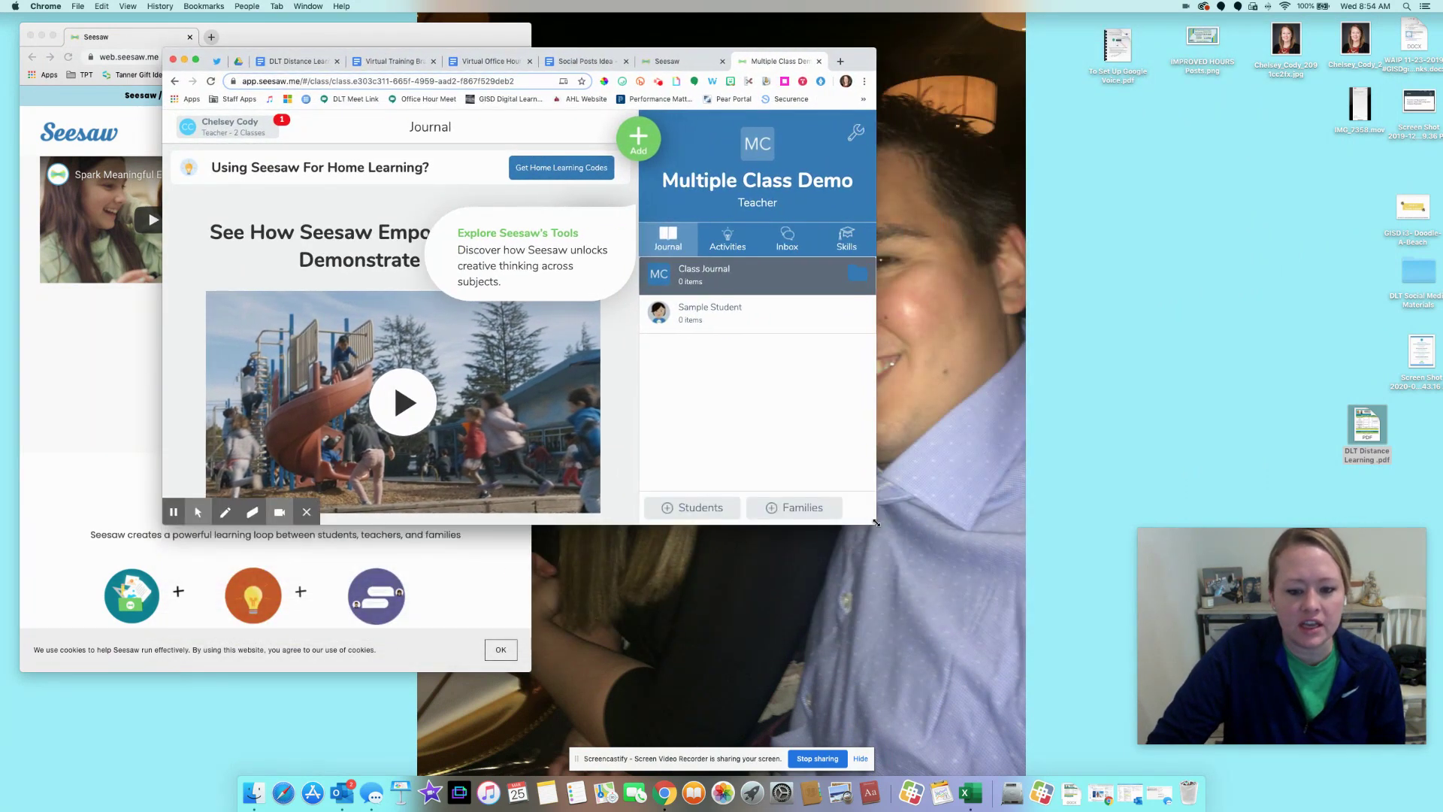
left_click_drag(860, 60, 1291, 32)
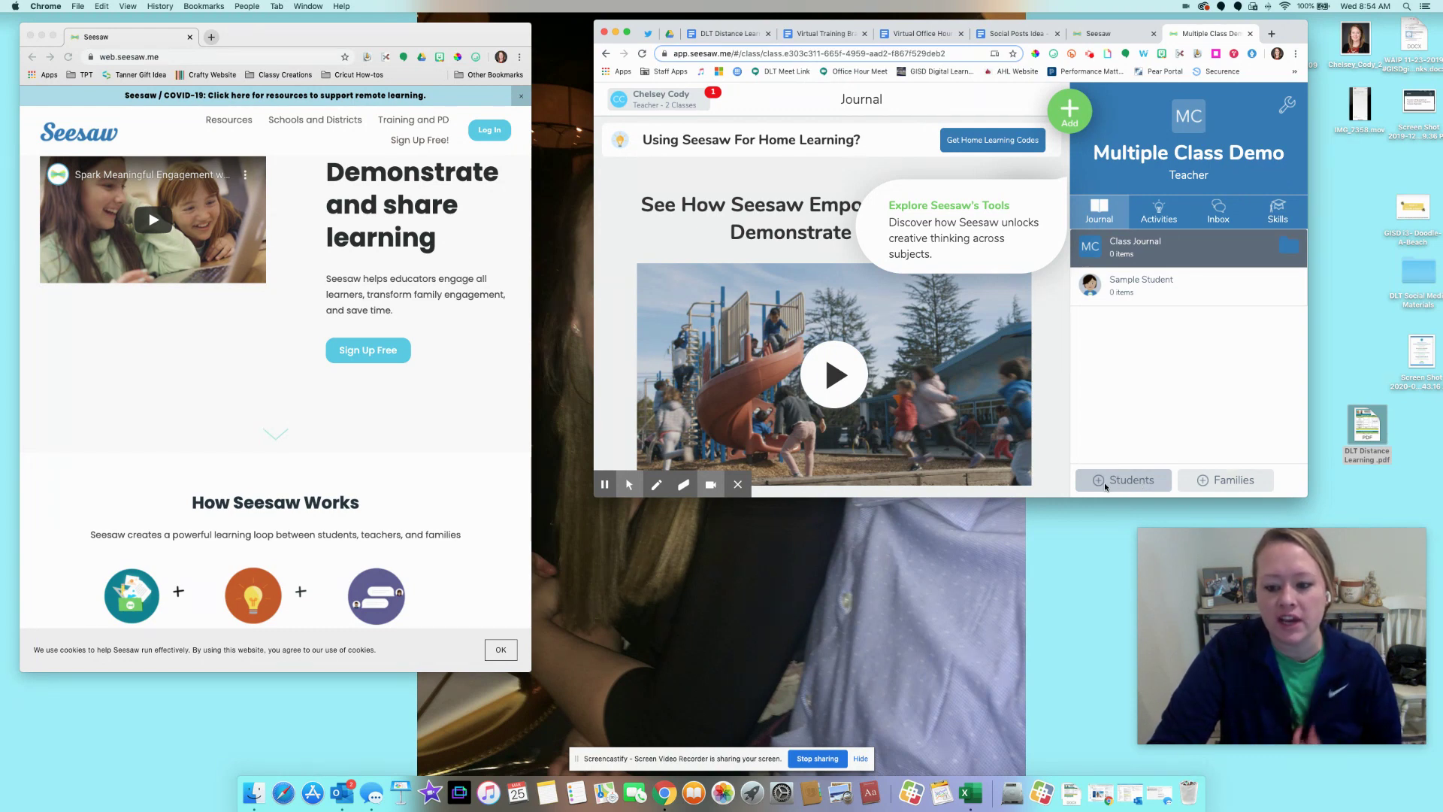
Start adding students to Multiple Class Demo from the class's Students button.
left_click(1116, 481)
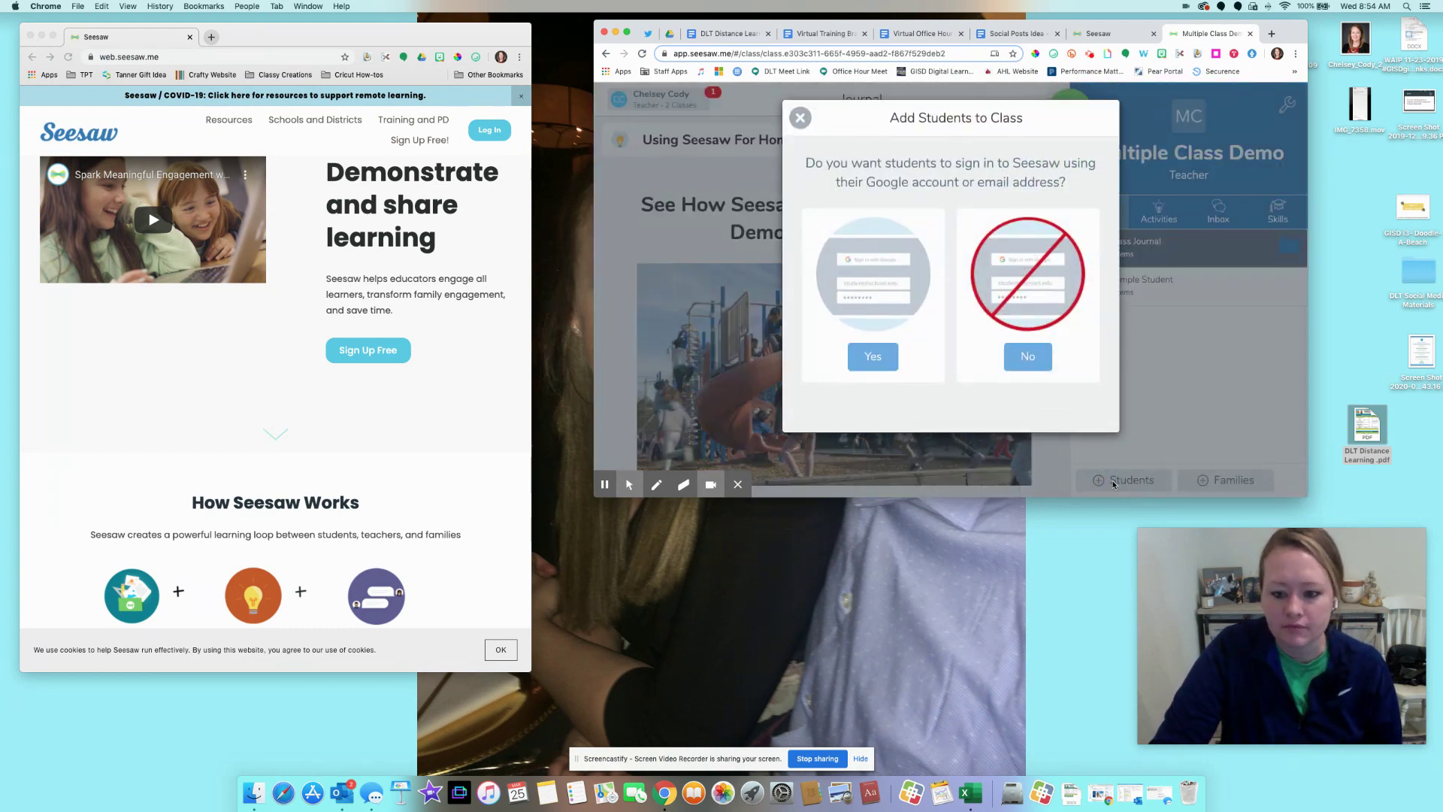
Choose Google or email sign-in, copy the class join code, and close the instructions.
left_click(870, 359)
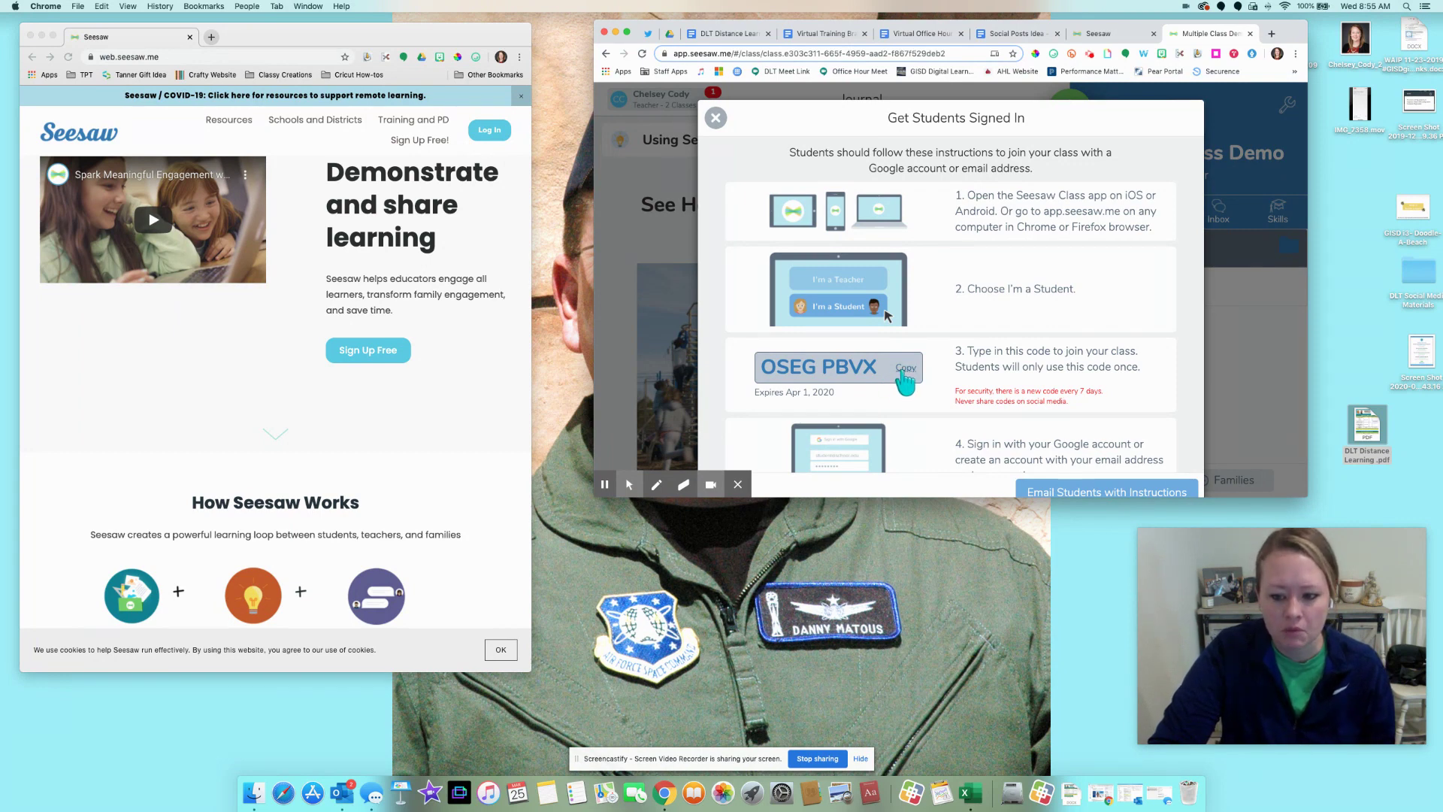
left_click(906, 369)
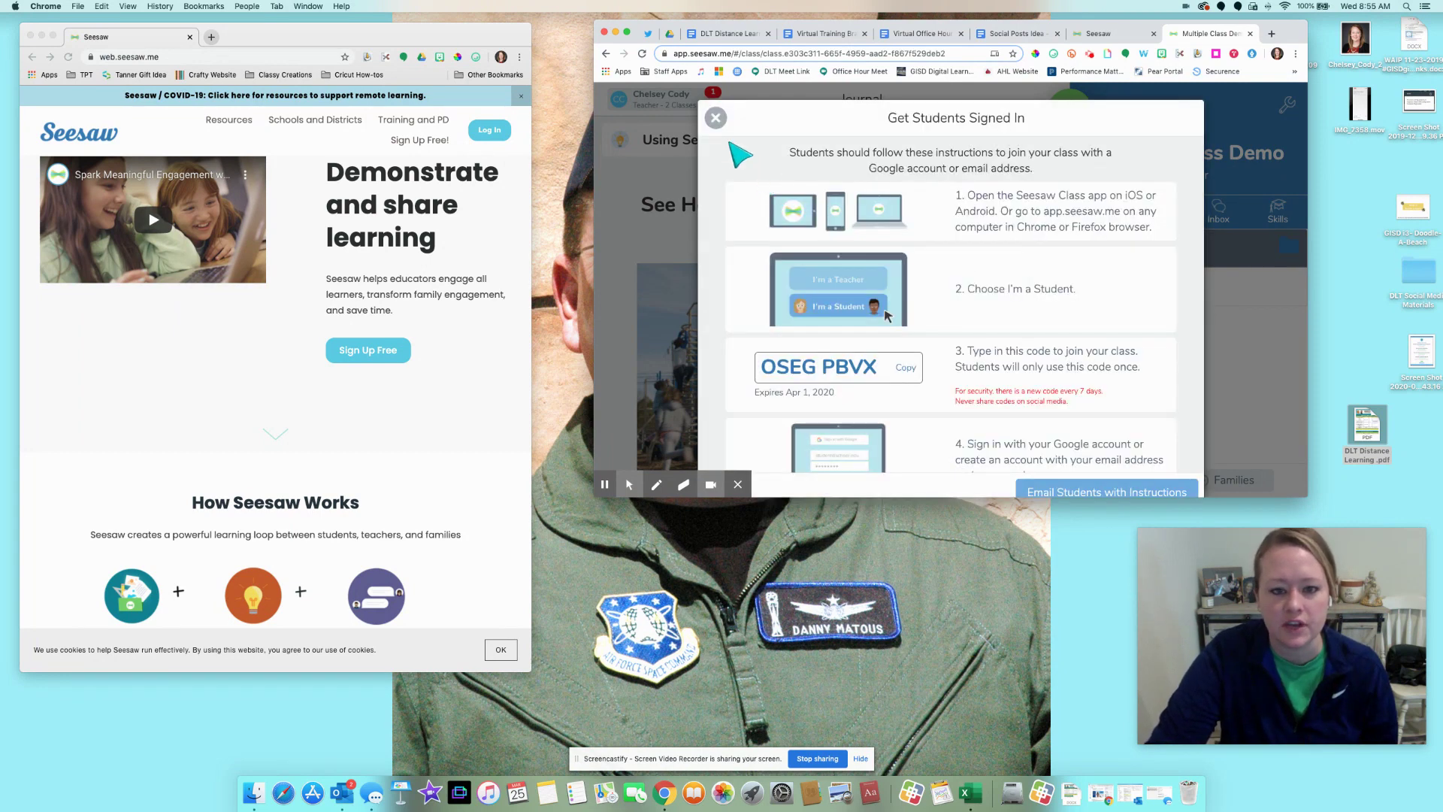
left_click(715, 118)
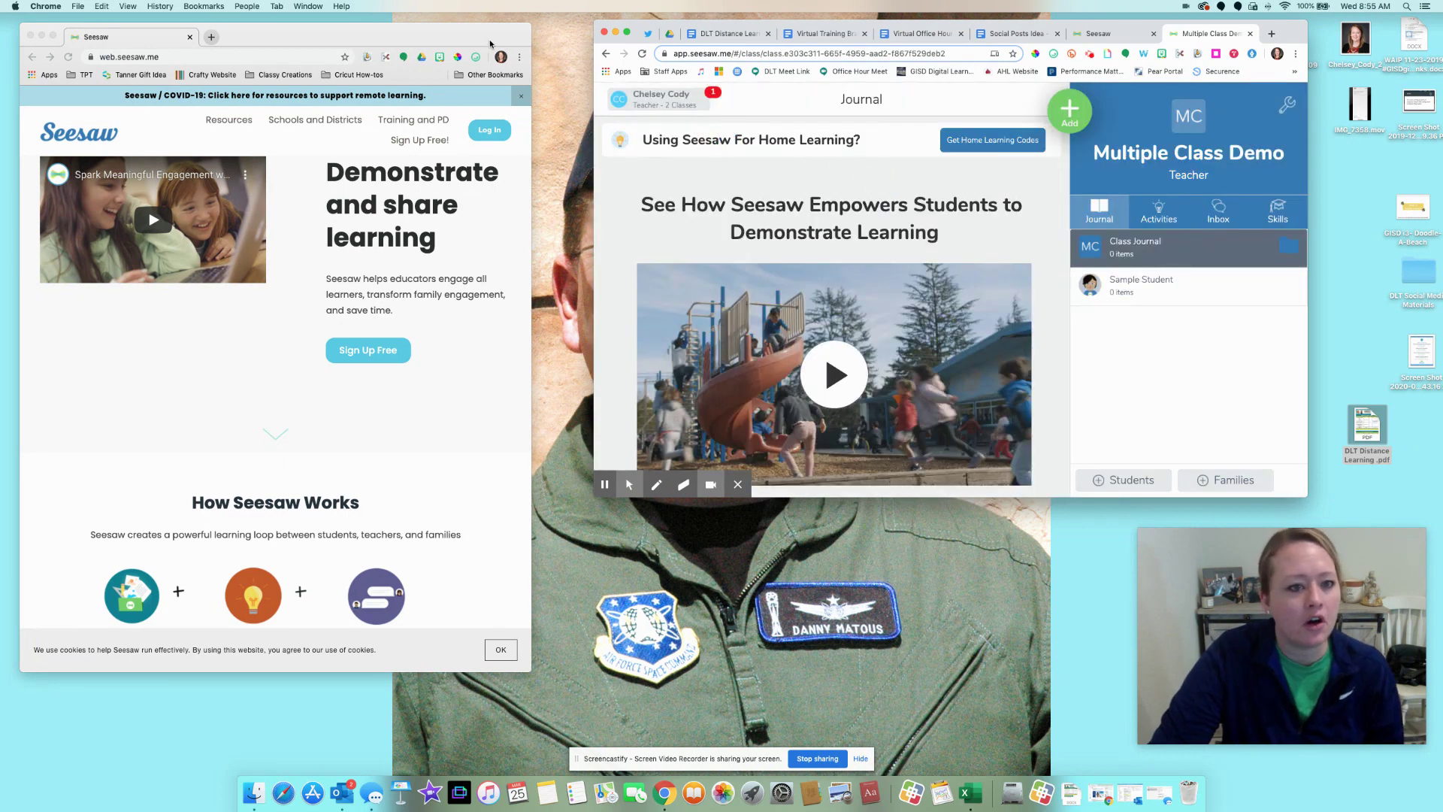
Enlarge the Seesaw homepage window and log in as the student to the 2nd Grade activities.
left_click_drag(490, 44, 511, 38)
left_click_drag(554, 666, 840, 625)
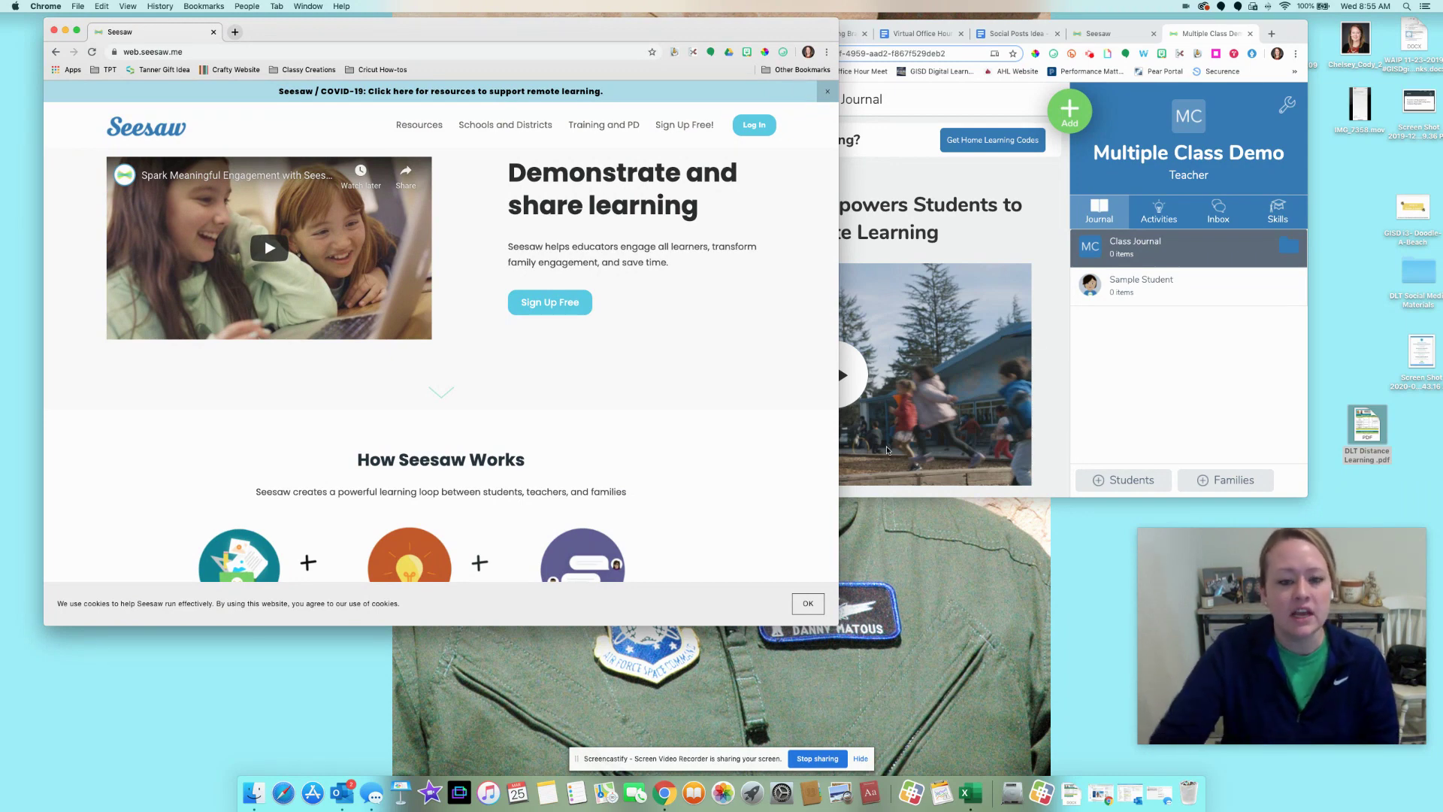
left_click(751, 127)
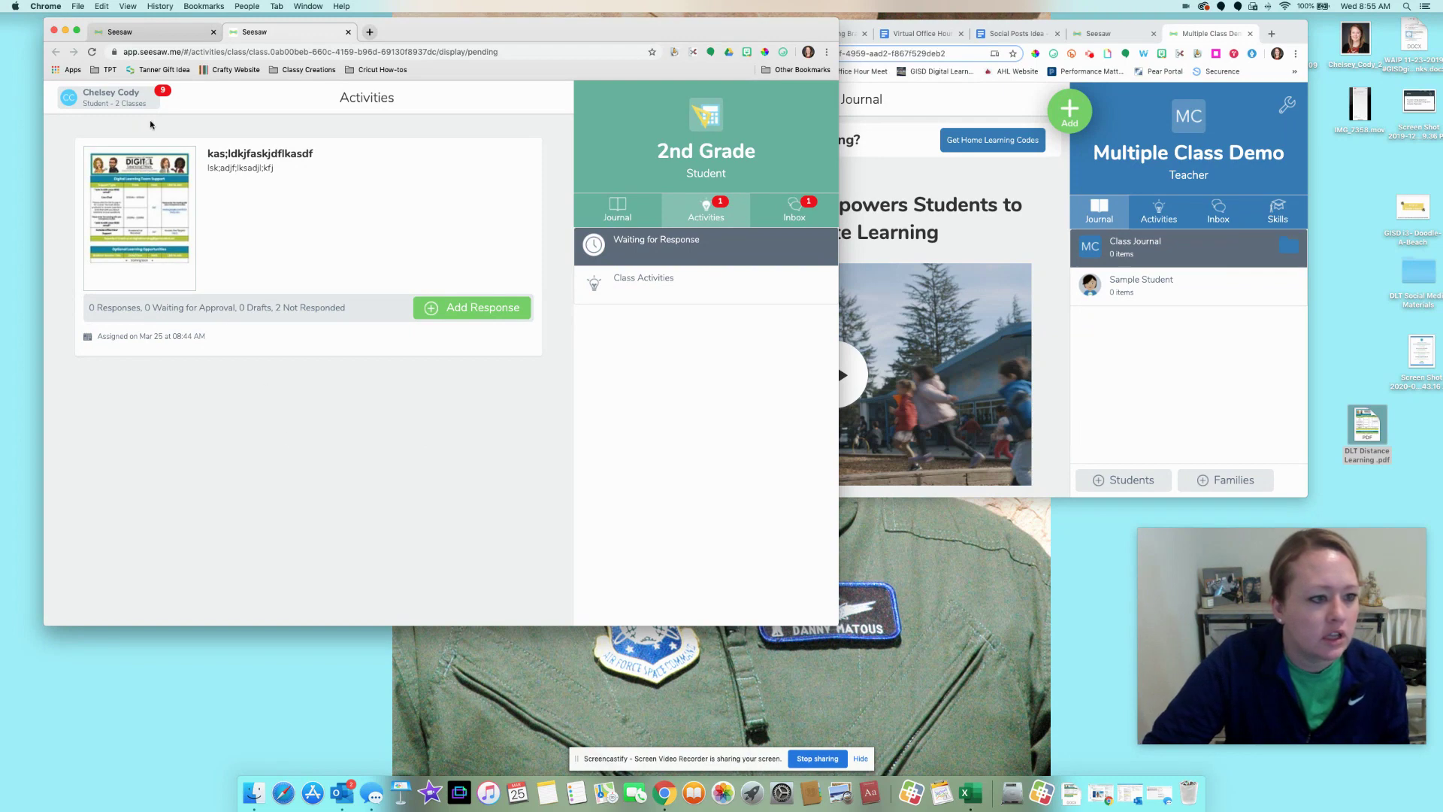
Join Multiple Class Demo with the pasted class code and check it in the class list.
left_click(136, 103)
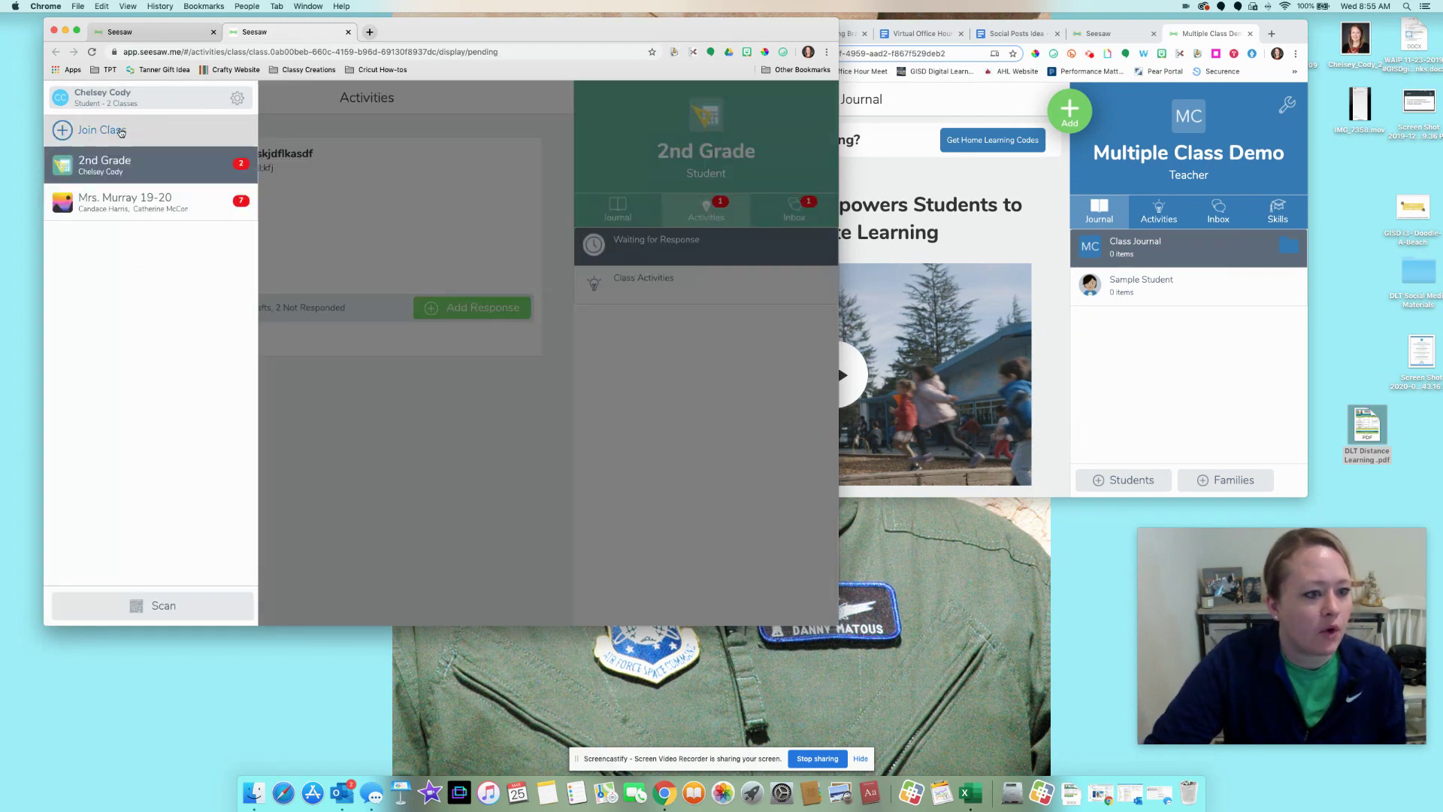
left_click(121, 133)
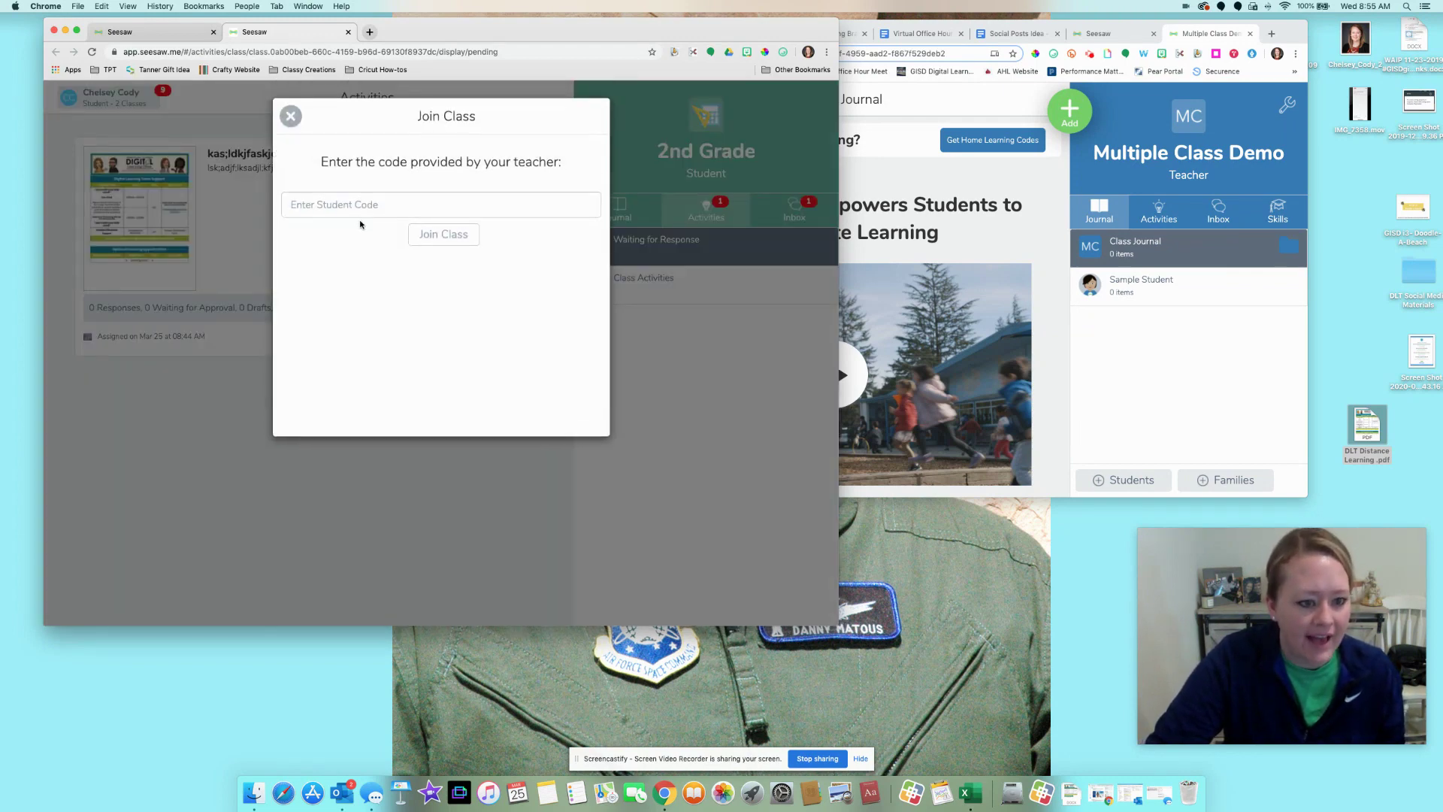
left_click(332, 203)
key("super+v")
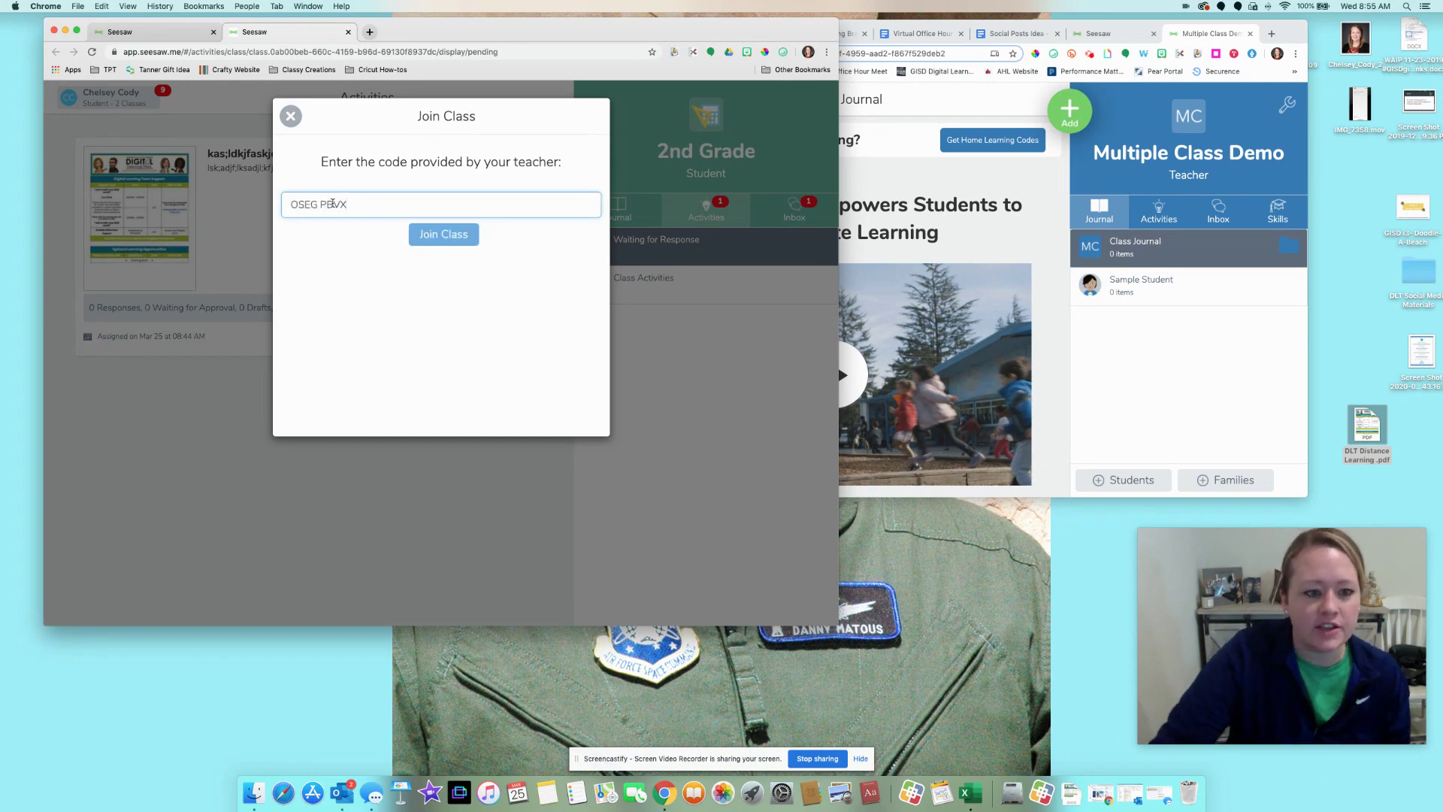
left_click(434, 233)
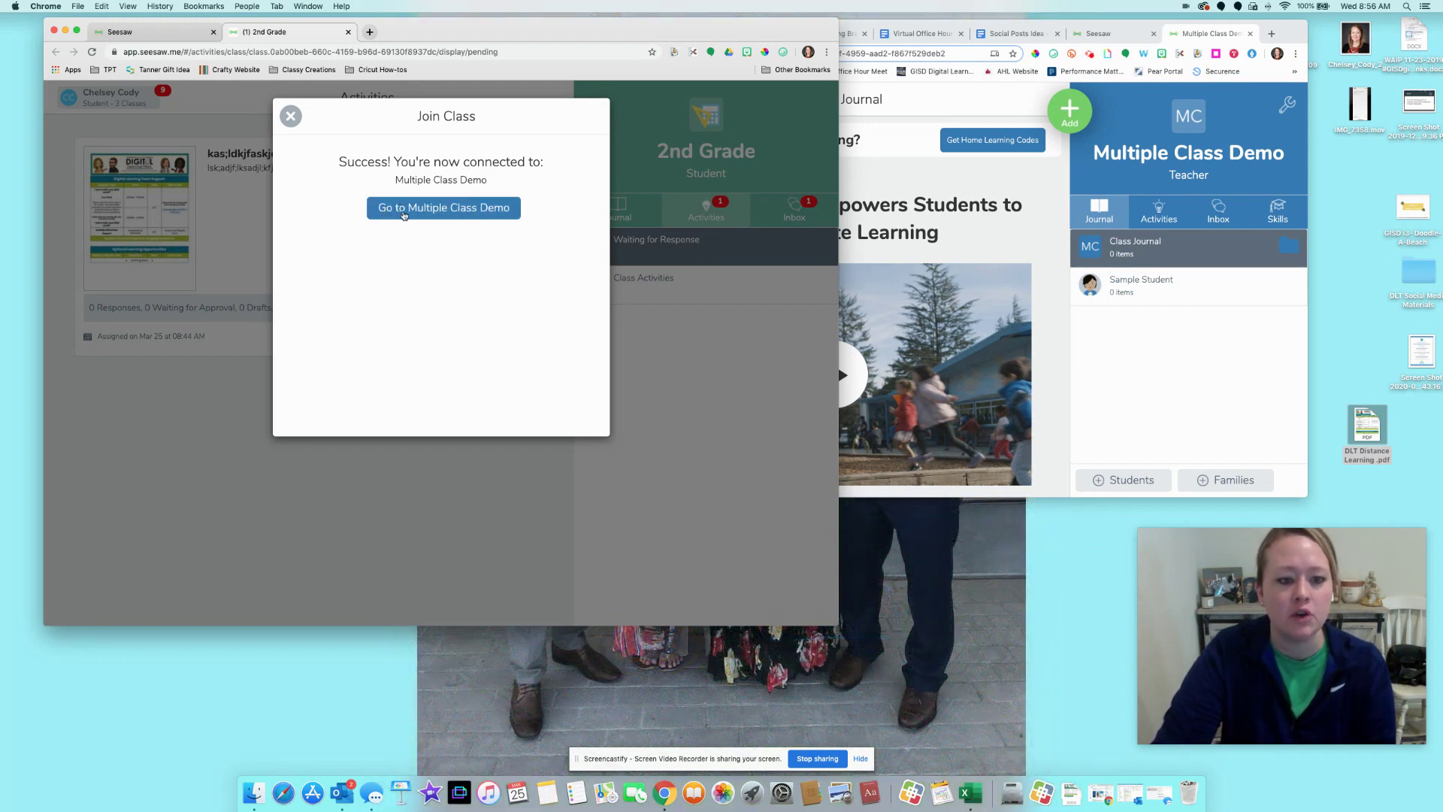
left_click(290, 116)
left_click(132, 103)
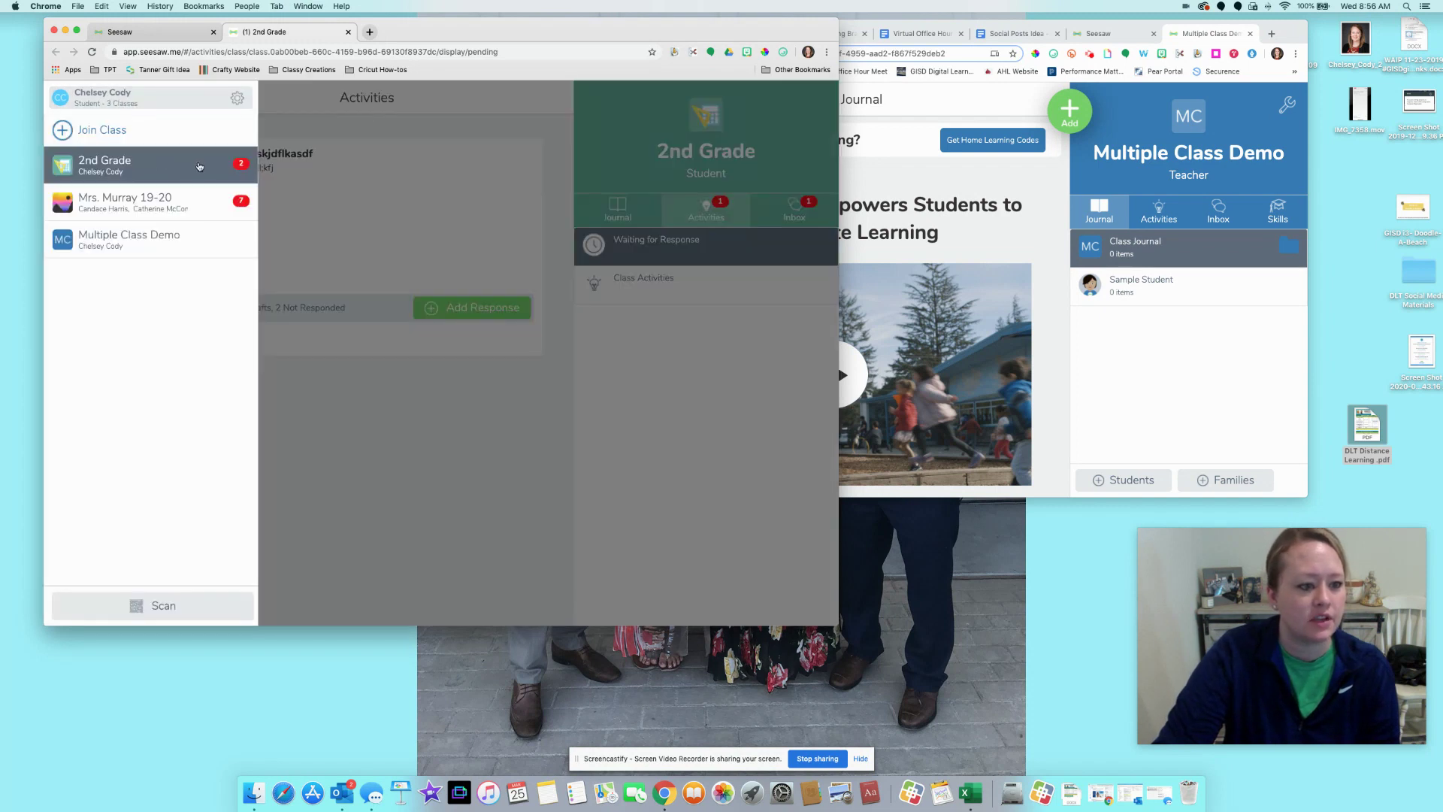
Sign the student account out of Seesaw from the gear menu.
left_click(237, 98)
left_click(183, 185)
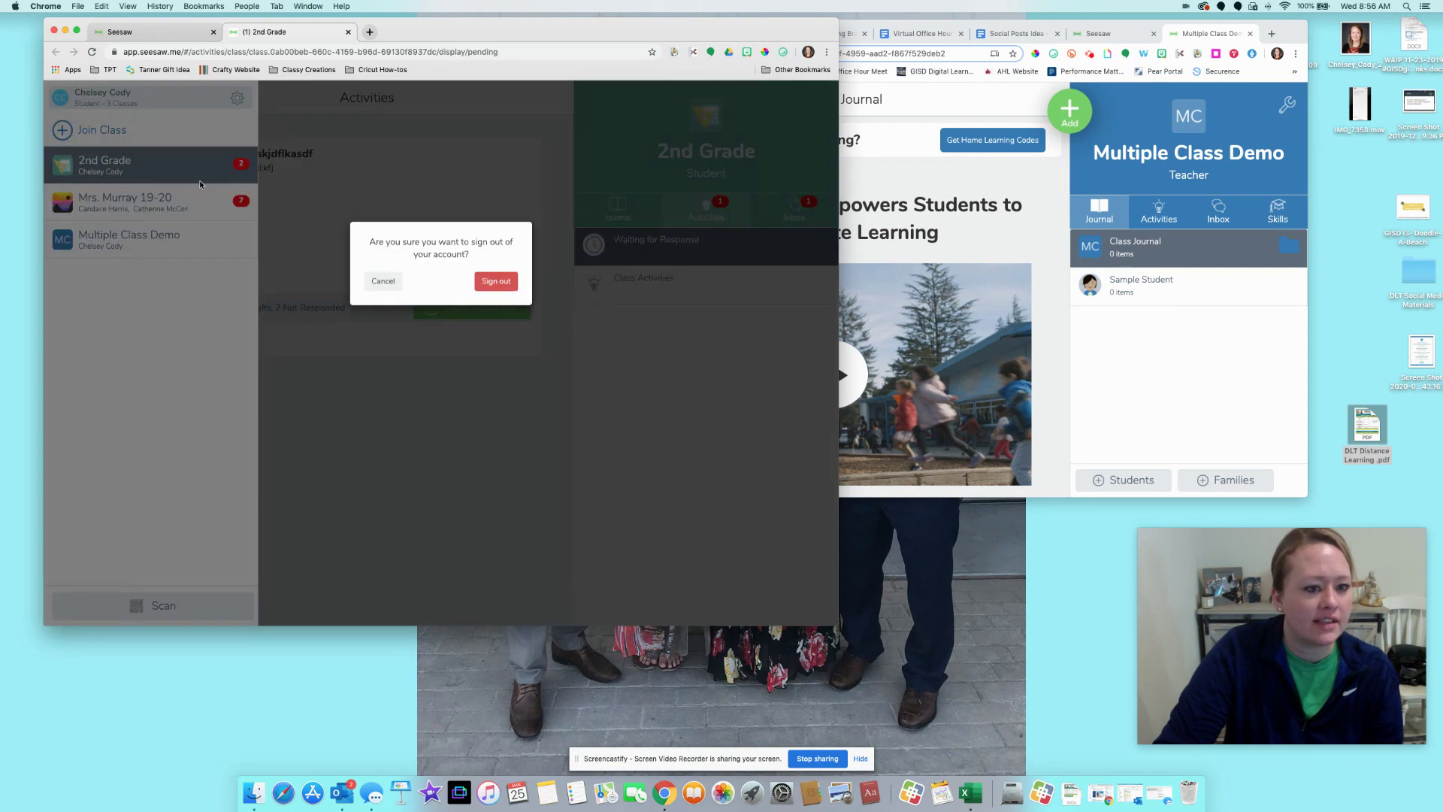
left_click(508, 290)
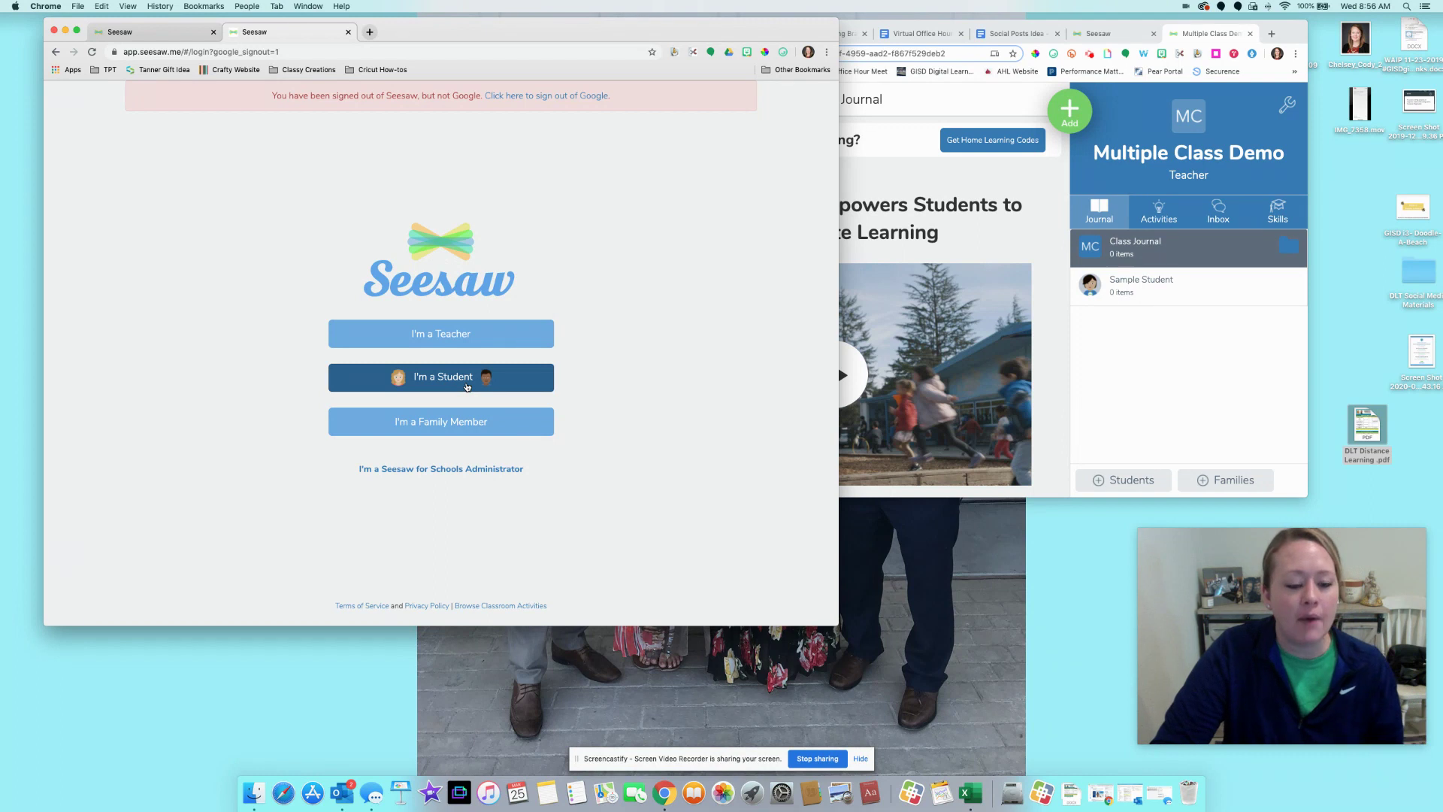
Sign back in as a student using the student's Google account.
left_click(467, 386)
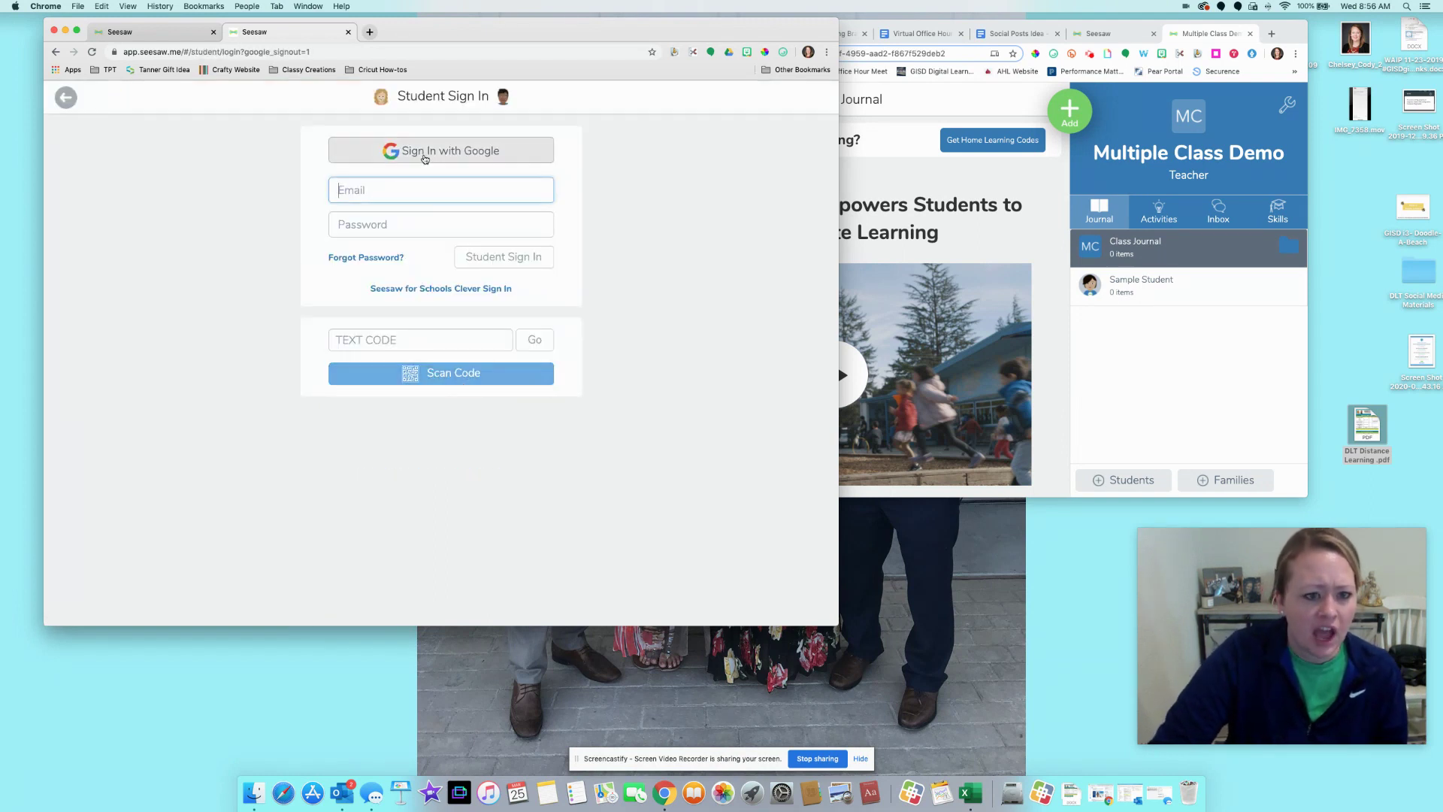
left_click(425, 158)
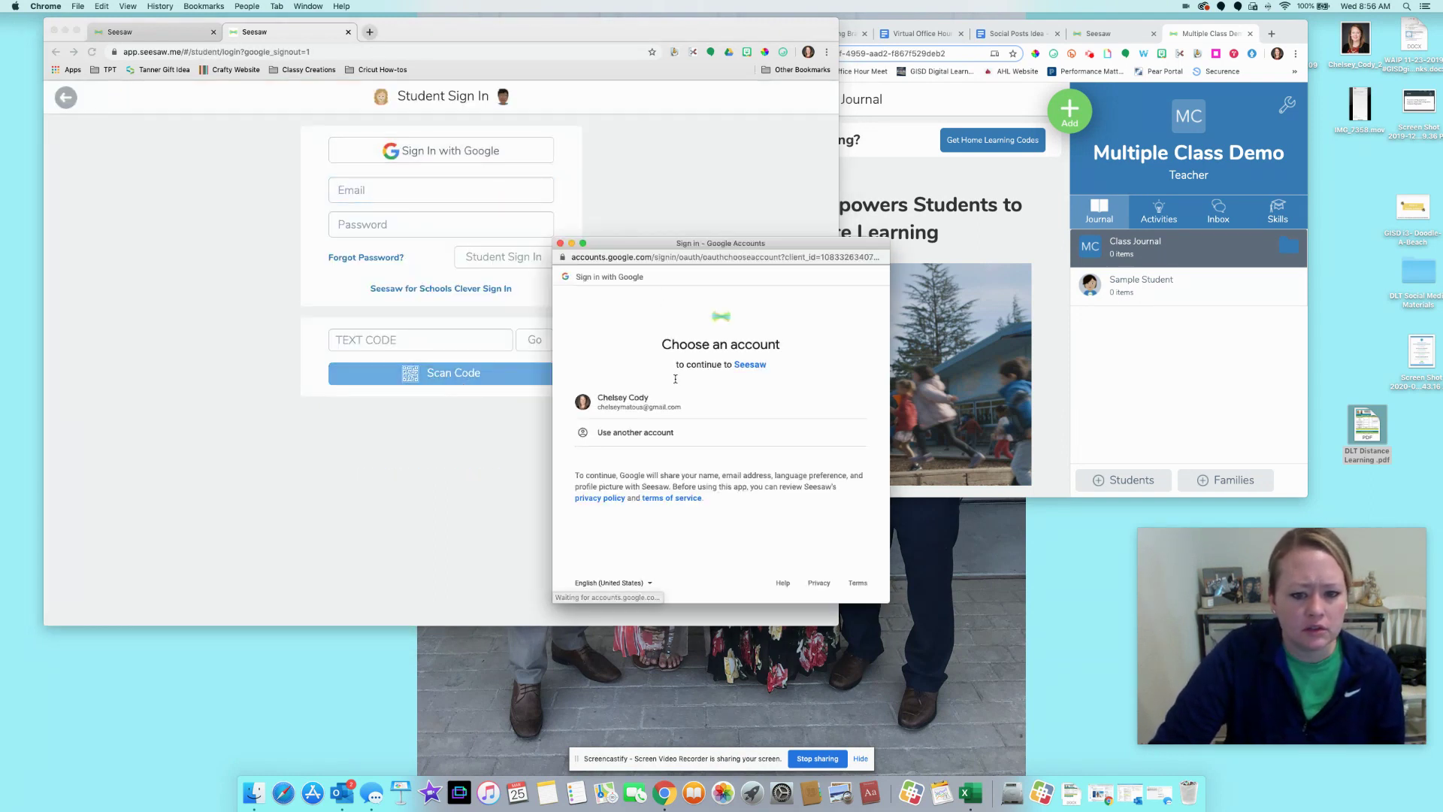
left_click(635, 406)
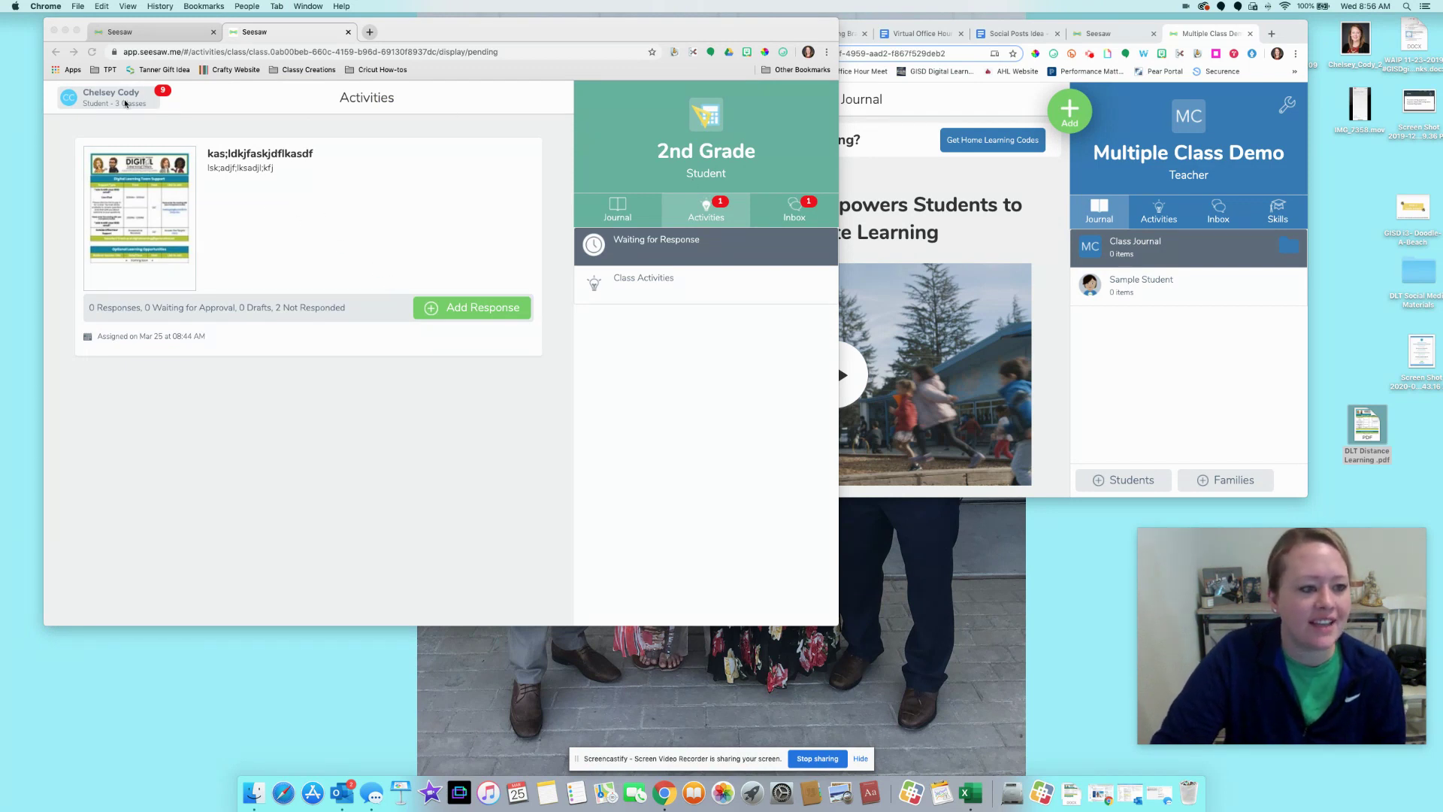
Show the student's three classes: 2nd Grade, Mrs. Murray 19-20 and Multiple Class Demo.
left_click(125, 103)
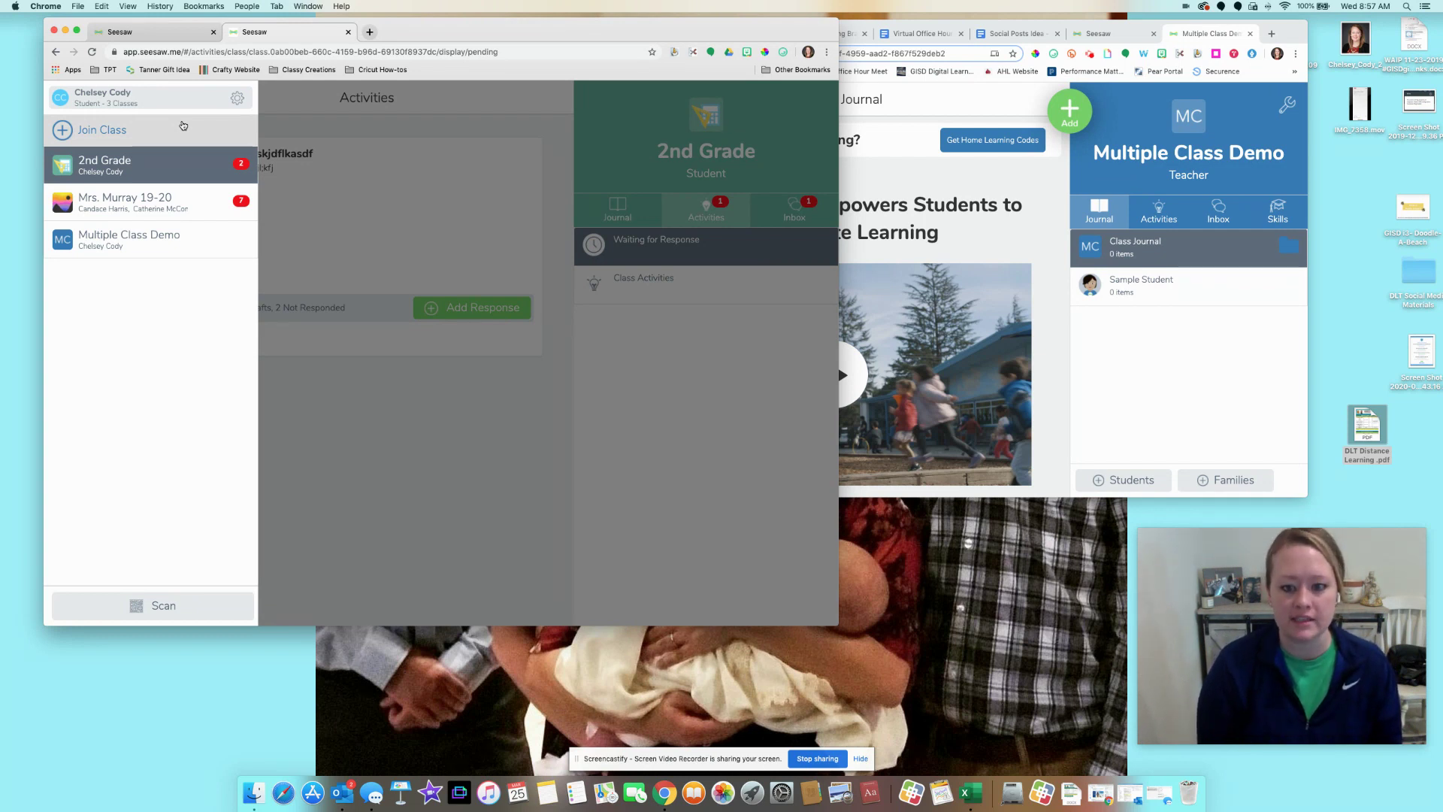
Switch the student to Mrs. Murray 19-20 Activities, then bring the teacher's window forward.
left_click(191, 207)
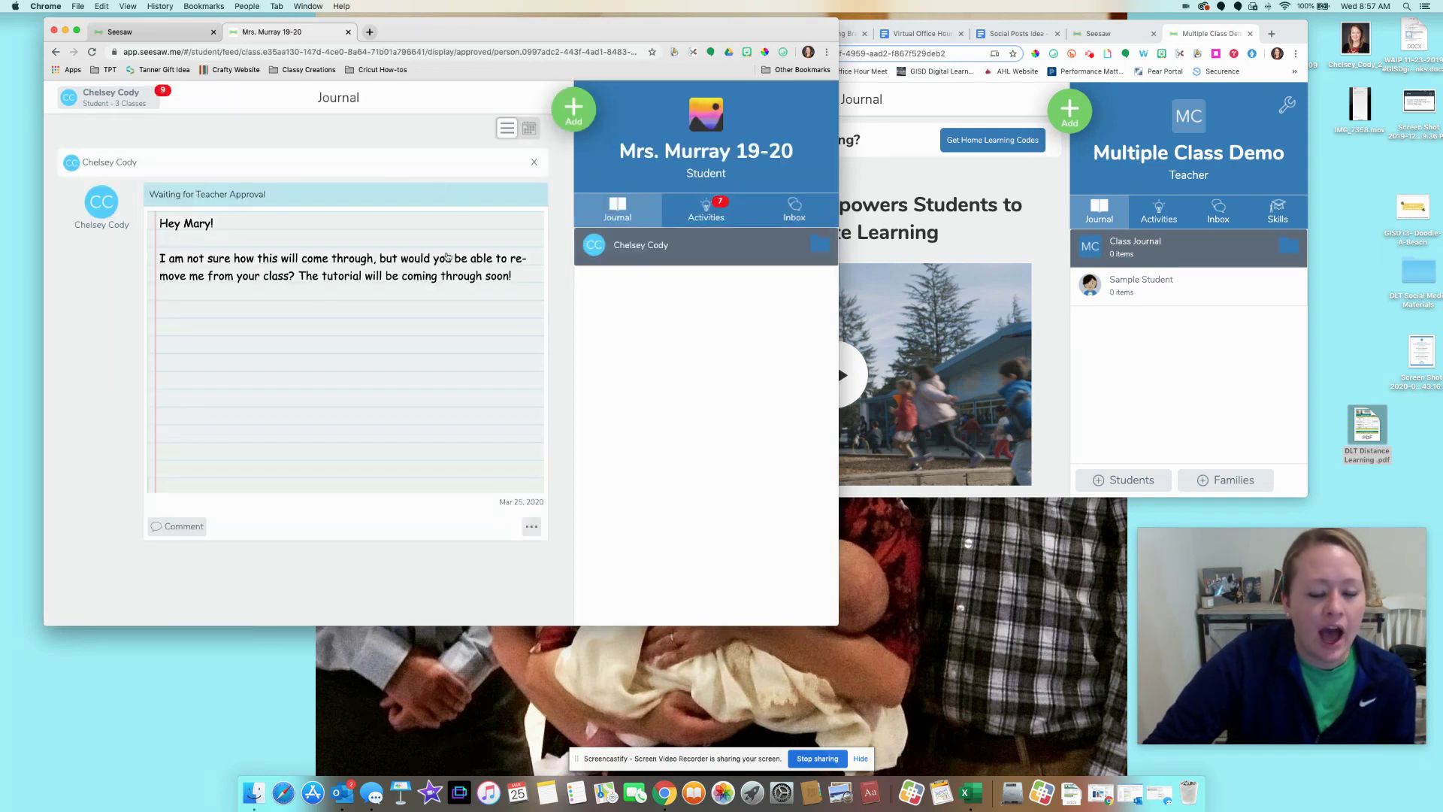
left_click(719, 222)
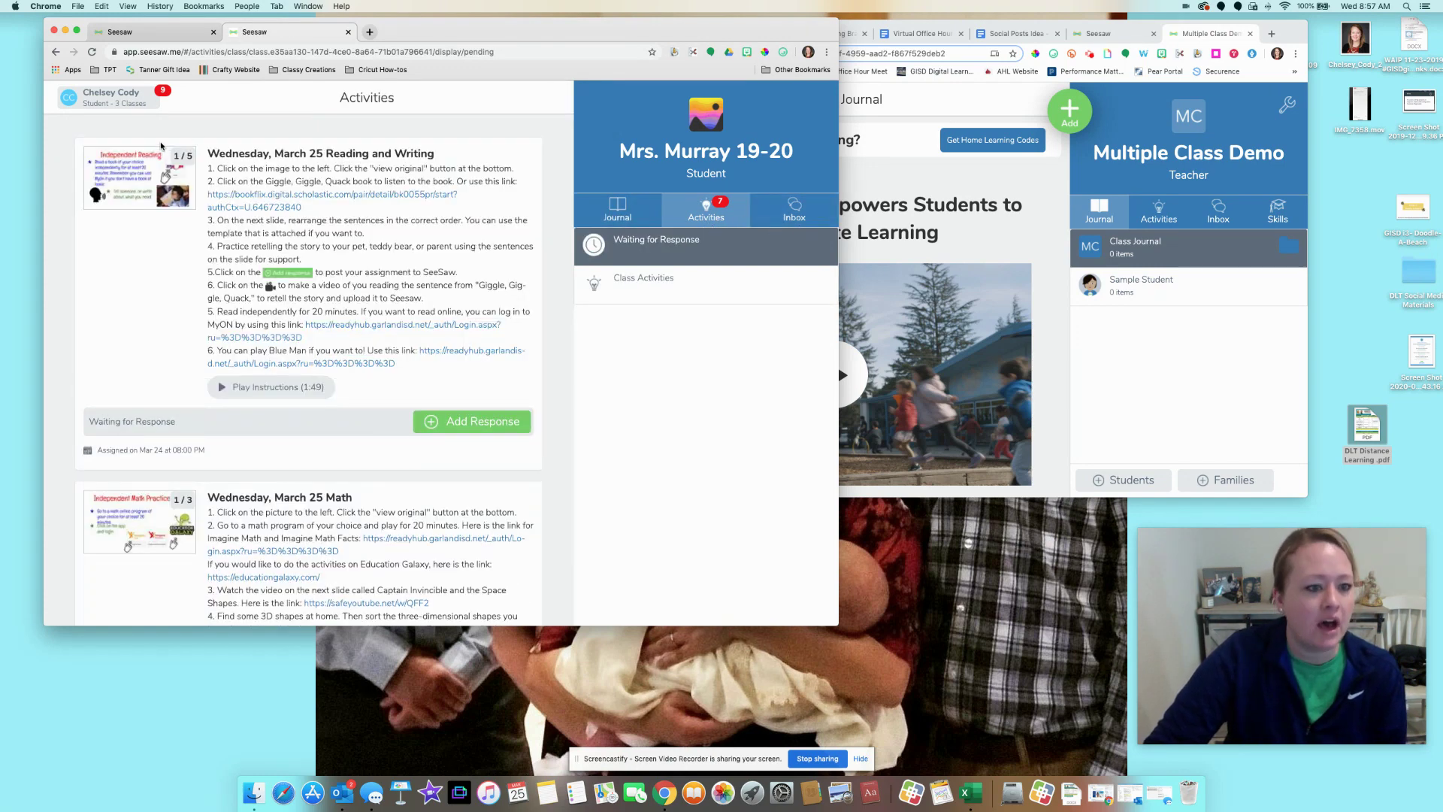
left_click(130, 104)
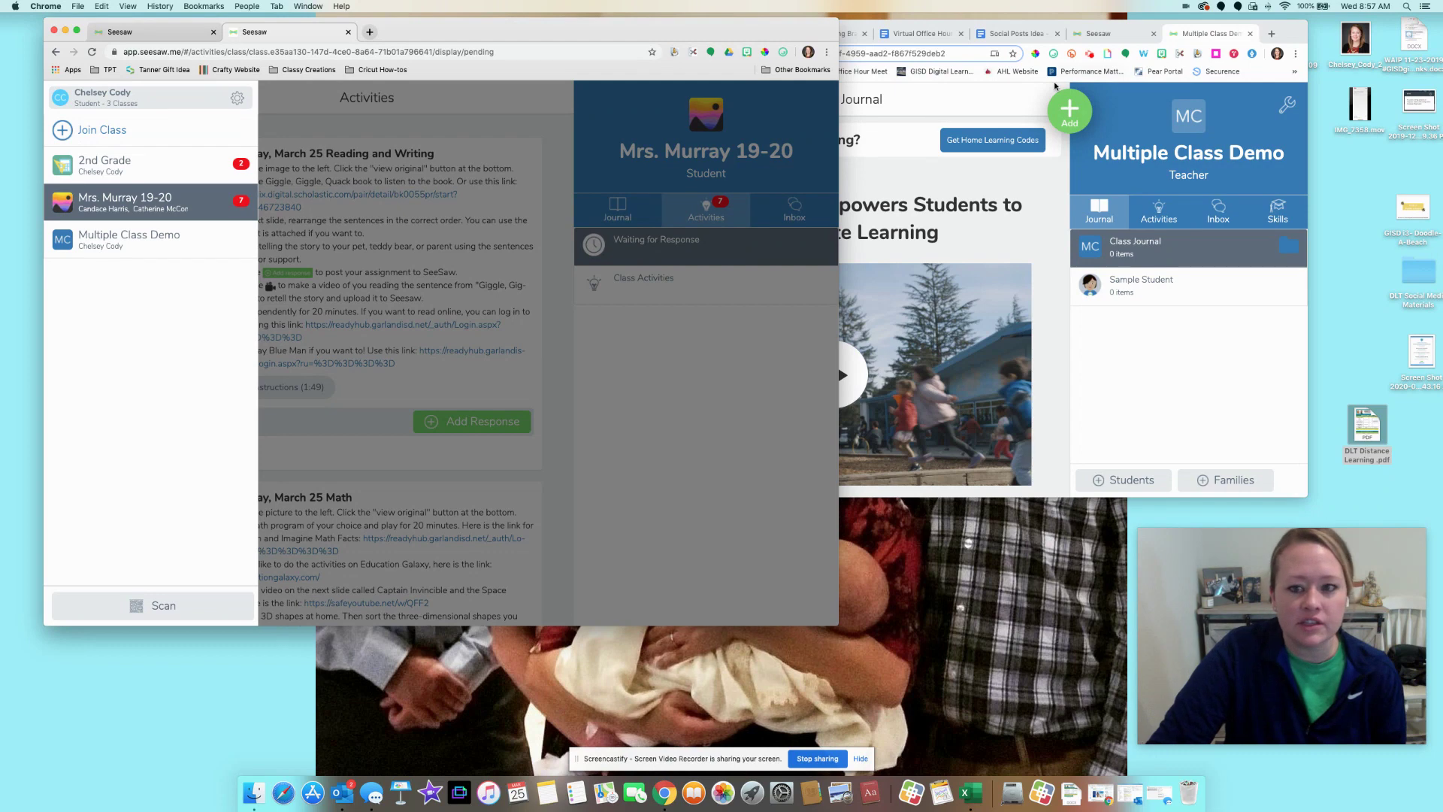
left_click(1297, 33)
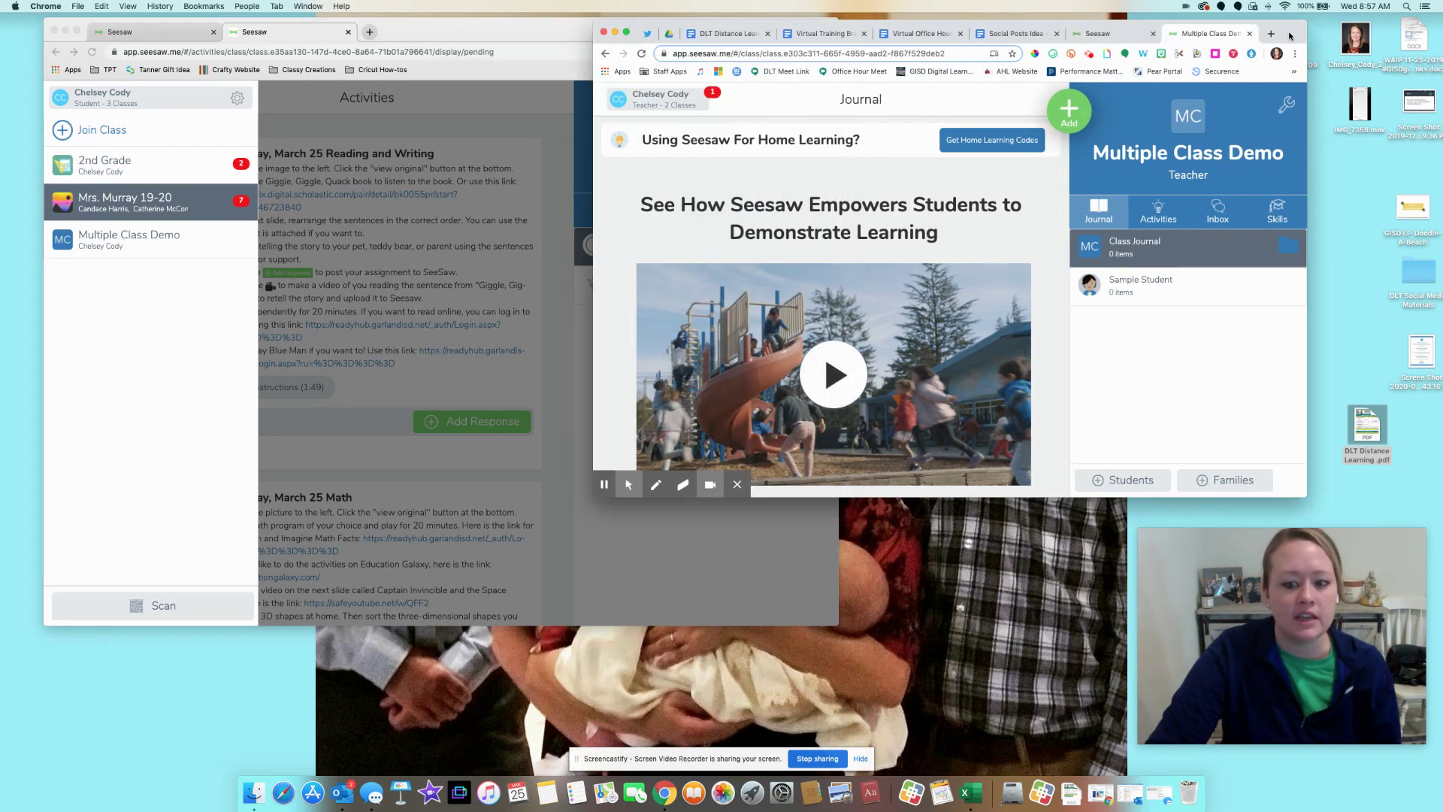